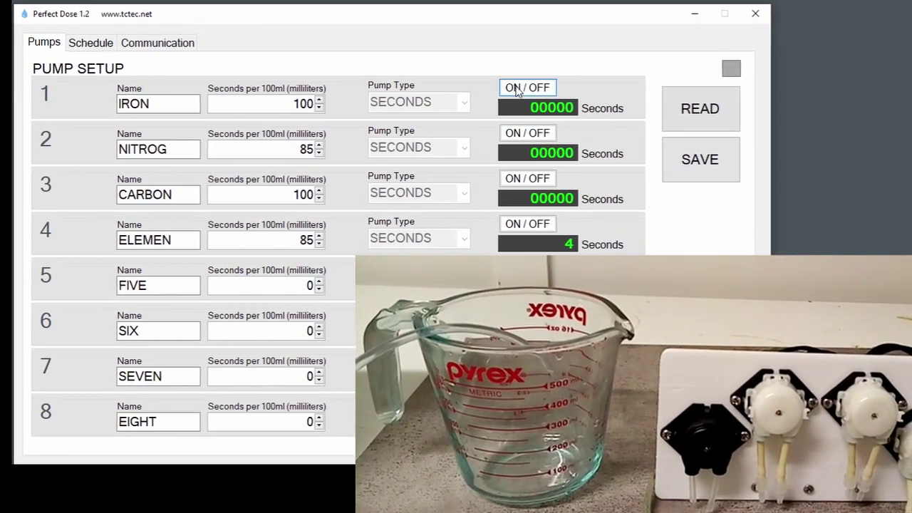
Step: Run the IRON pump to prime its tube and fill the measuring cup for calibration, and switch it off
click(520, 87)
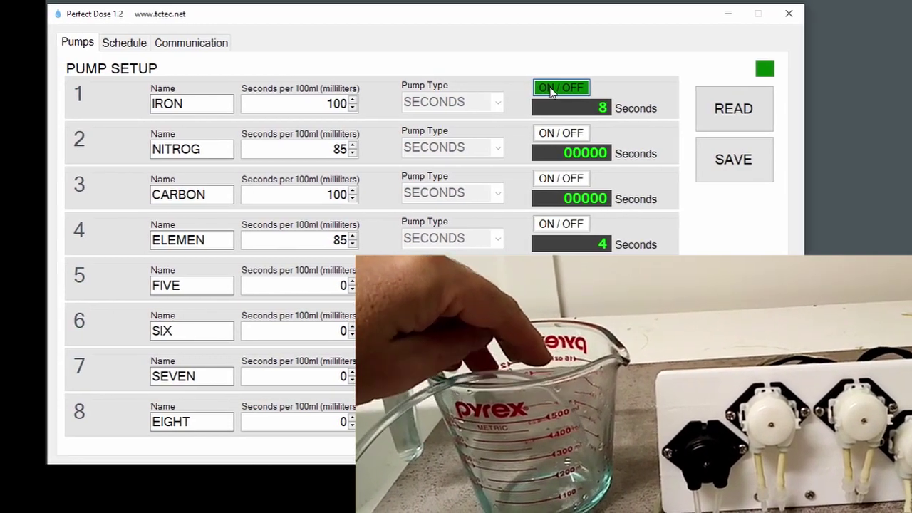
click(552, 88)
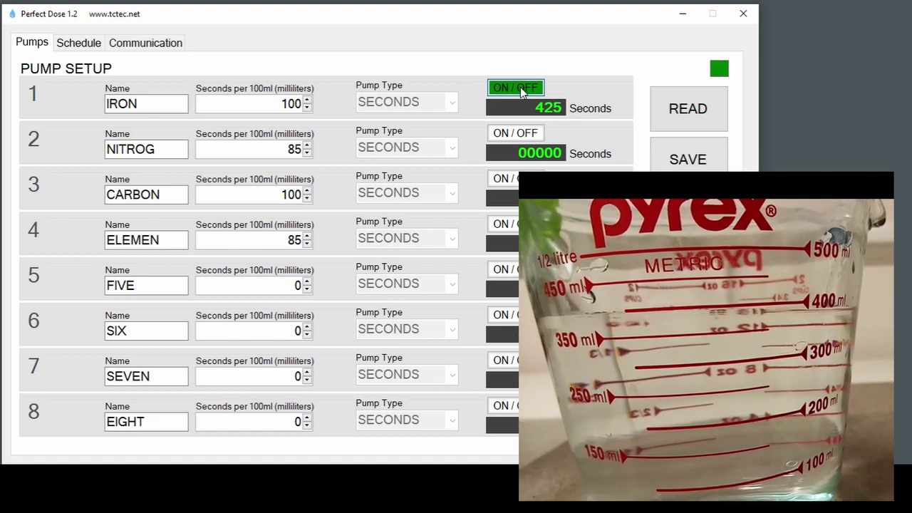
click(520, 89)
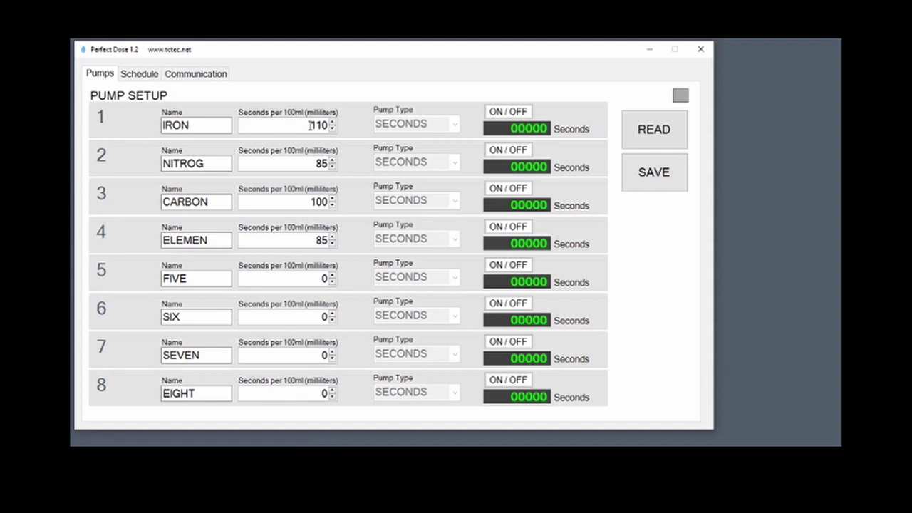
Step: Set the IRON pump's calibration to 110 seconds per 100 ml and save the pump setup
double_click(310, 125)
text(11)
click(647, 169)
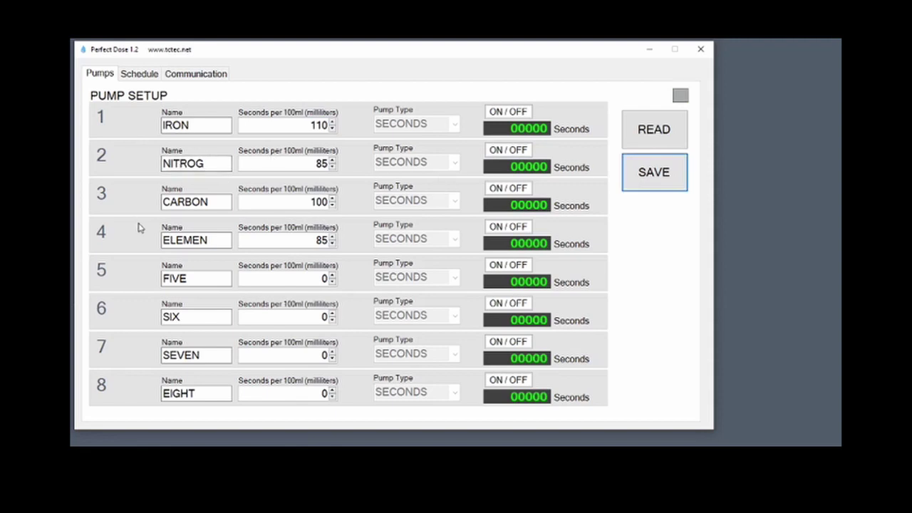
Step: Set the NITROG, CARBON and ELEMEN pumps to 110 seconds per 100 ml and save the pump setup
drag(314, 164, 330, 167)
text(110)
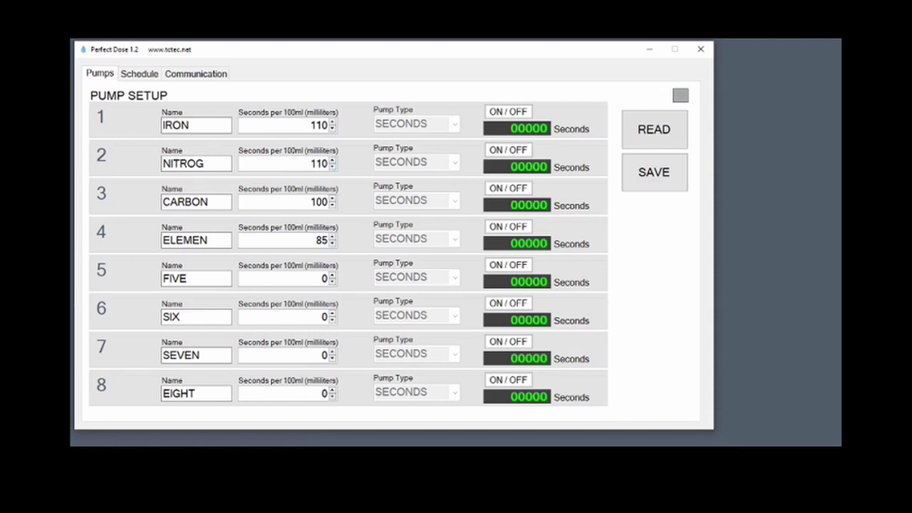
drag(313, 202, 322, 202)
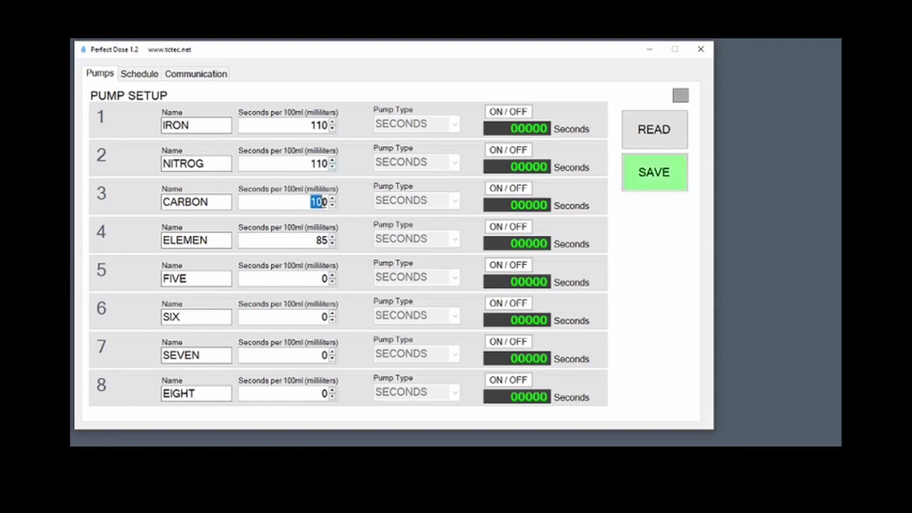
text(110)
drag(316, 241, 337, 236)
text(11)
click(656, 171)
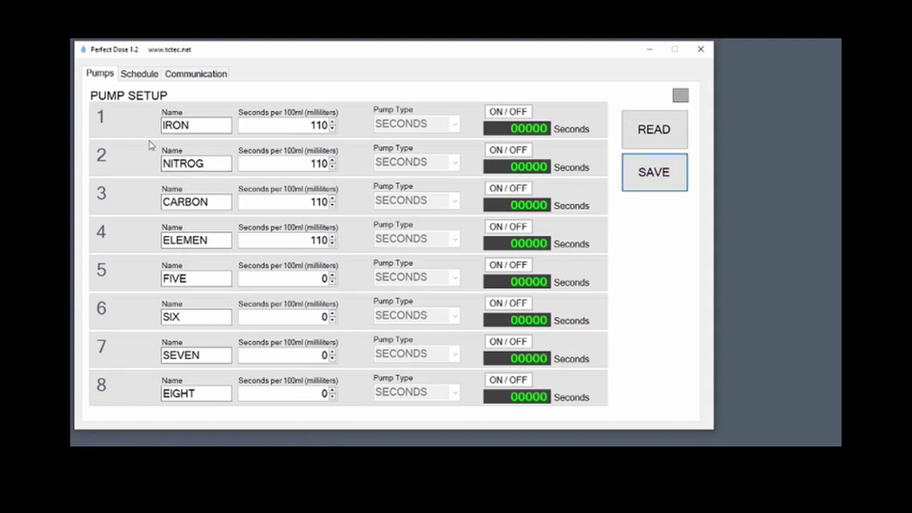
Step: Set the ON duration of pump 1's first schedule entry to 110
click(142, 76)
drag(444, 129, 410, 128)
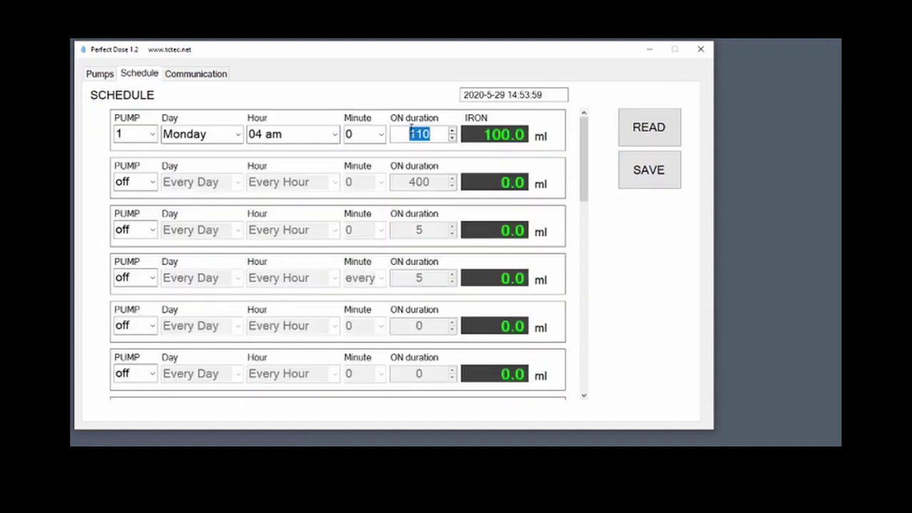
text(110)
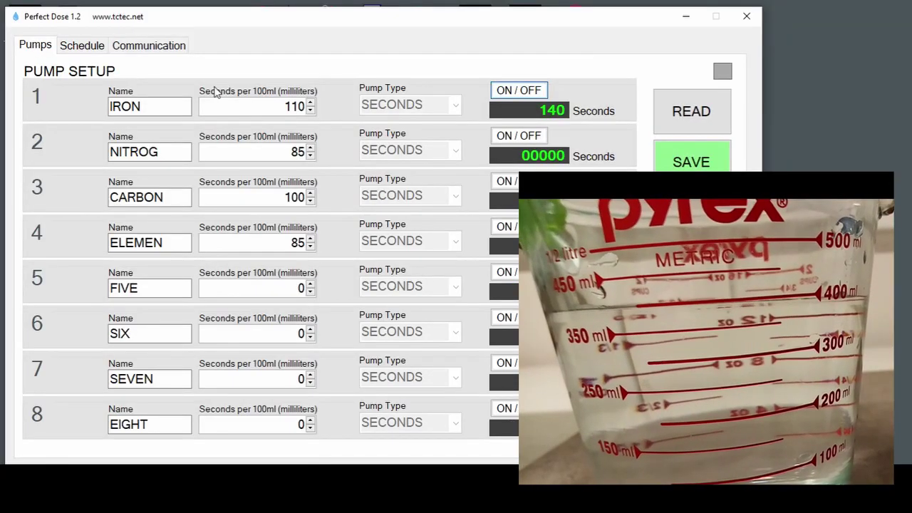
click(82, 45)
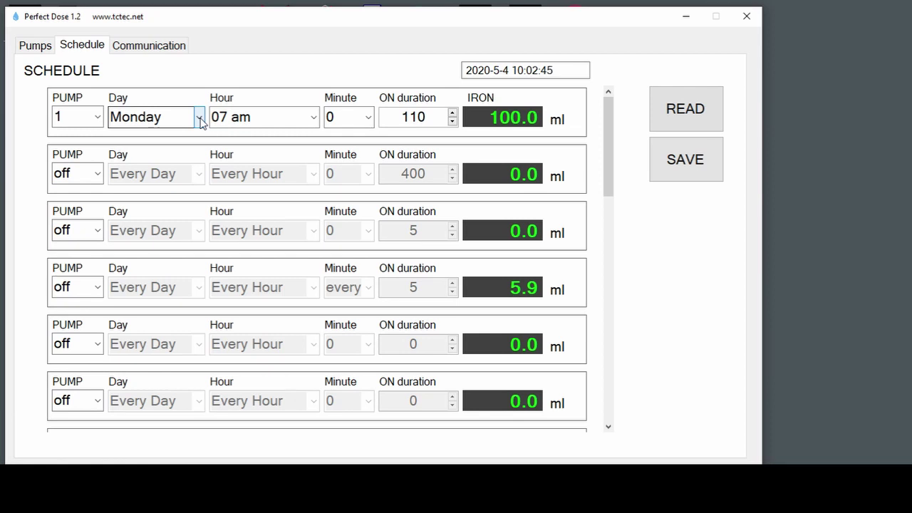
drag(434, 120, 400, 118)
text(110)
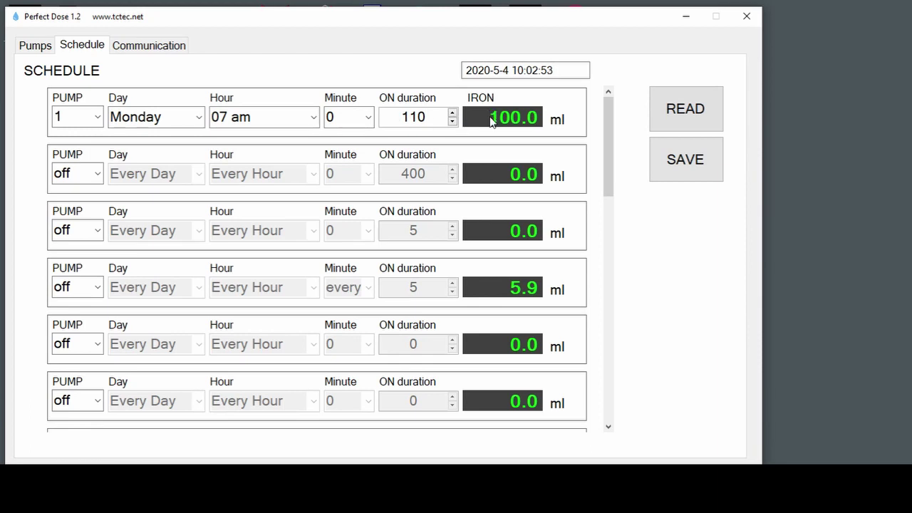
Step: Schedule the first entry for Monday at 04 am
click(200, 117)
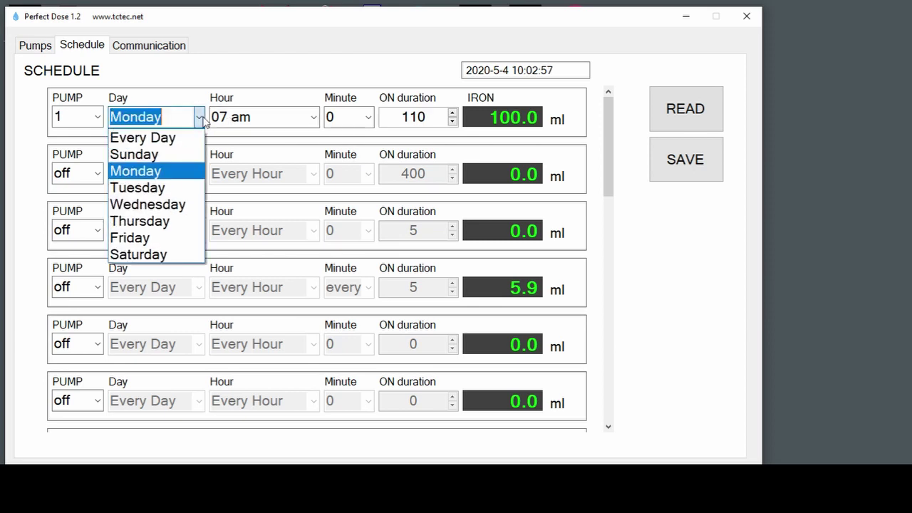
click(176, 171)
click(312, 117)
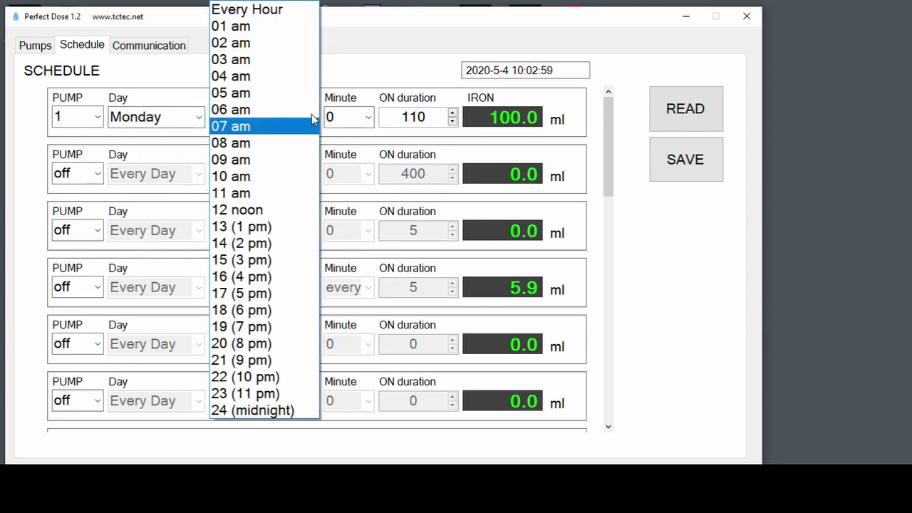
click(249, 76)
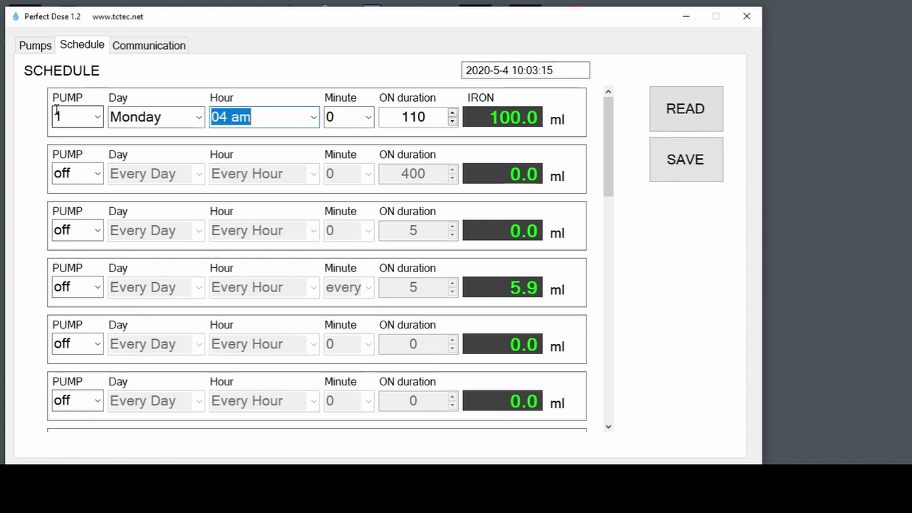
Step: Save the dosing schedule to the controller and read it back
click(144, 50)
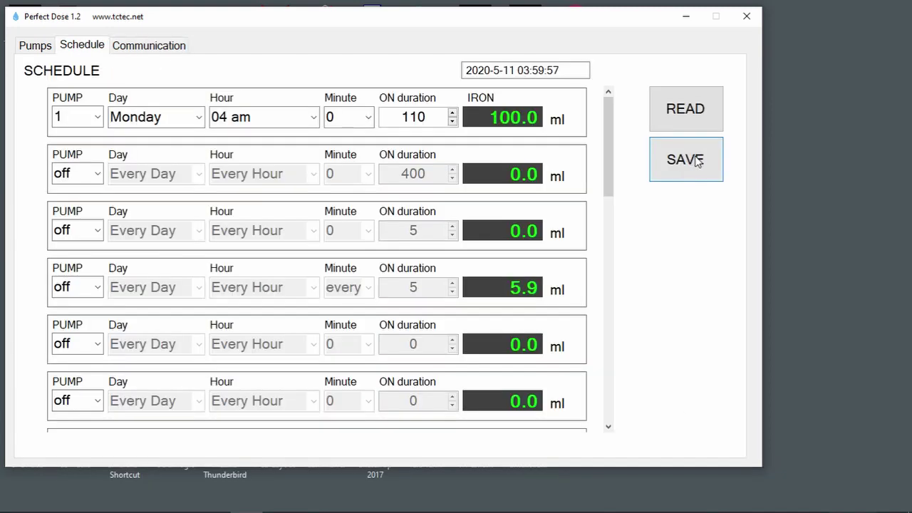
click(699, 162)
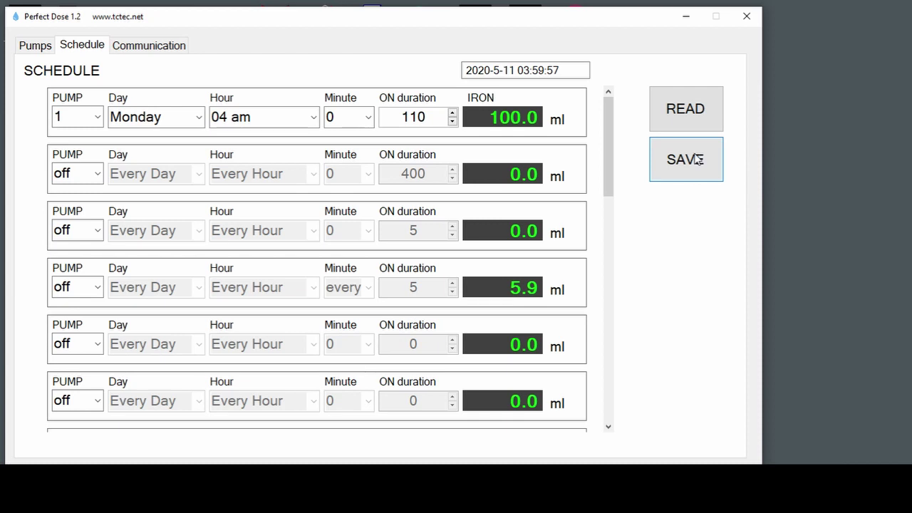
click(683, 121)
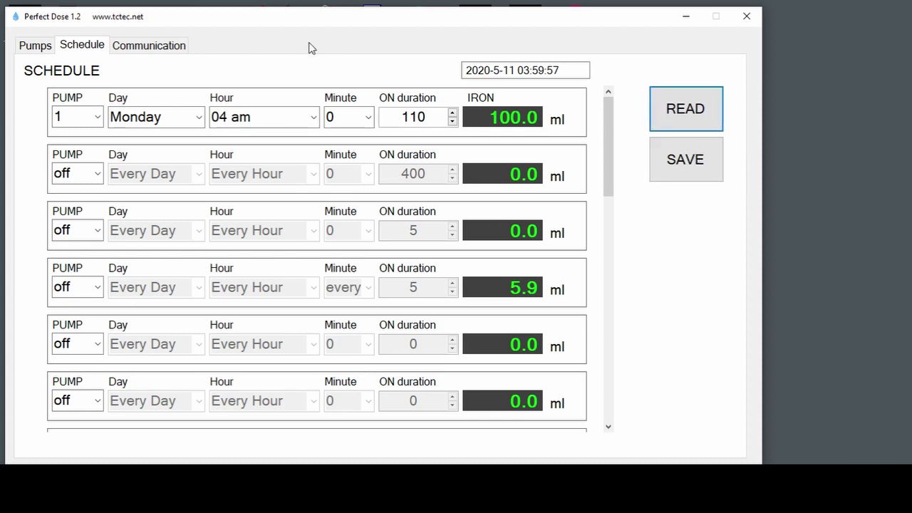
Step: Set the controller clock to the custom time 05/18/2020 03:59:30 to test the Monday dose
click(143, 56)
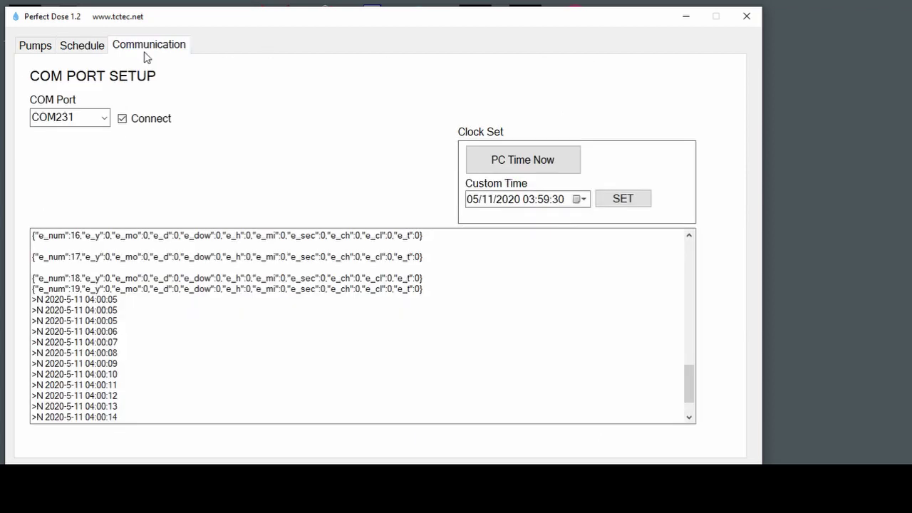
click(578, 200)
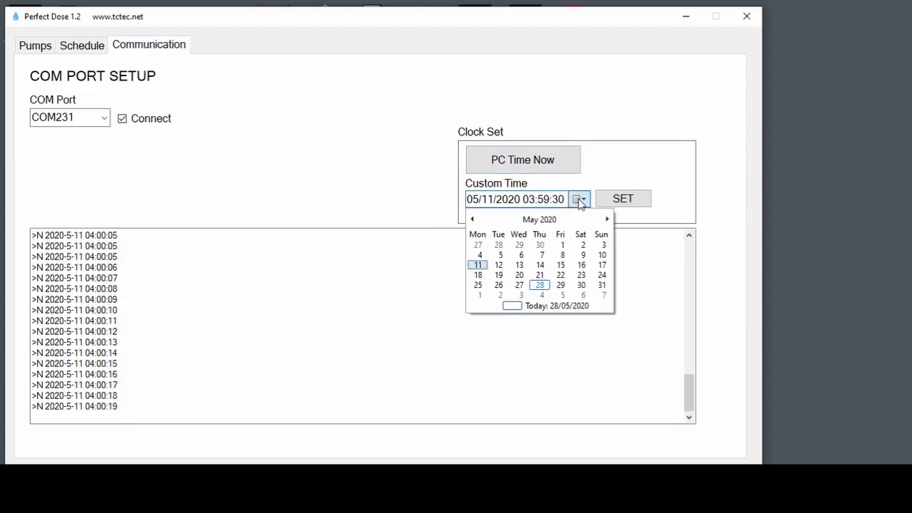
click(479, 274)
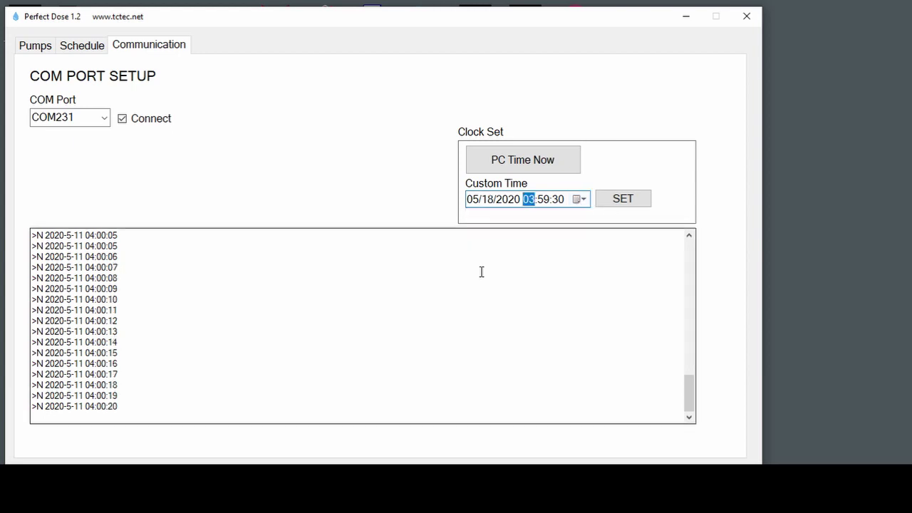
click(546, 200)
click(620, 200)
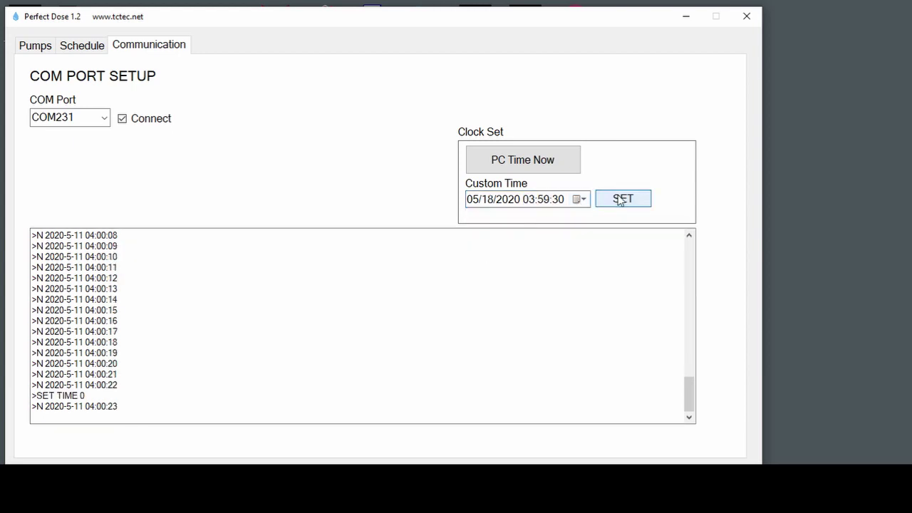
Step: Check the scheduled dose of pump 1 against its run time in the pump setup
click(72, 48)
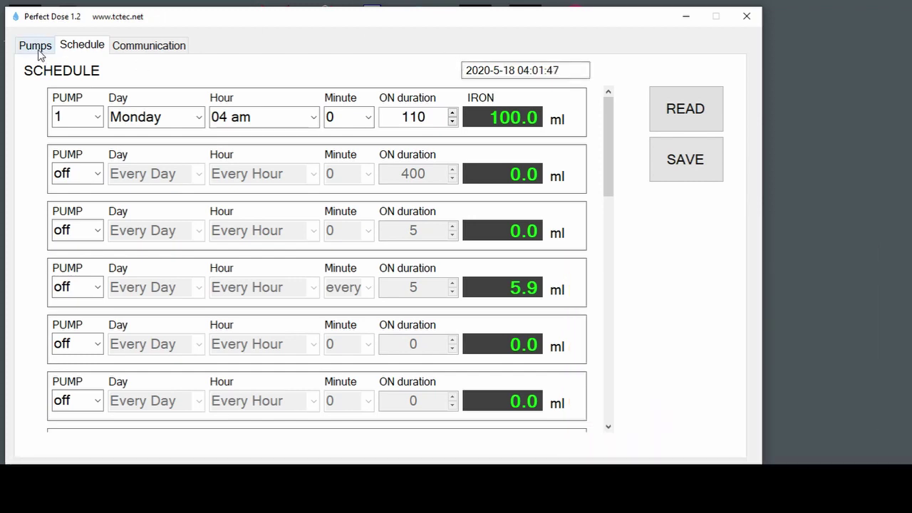
click(37, 47)
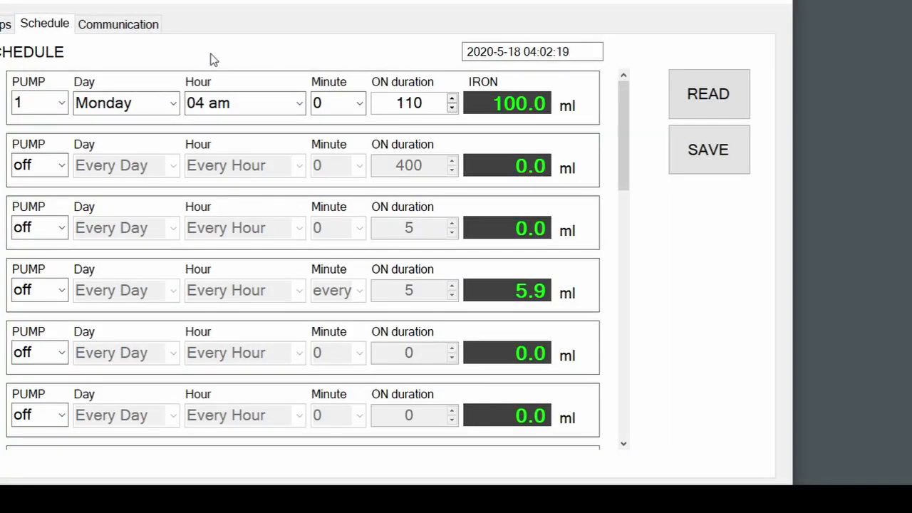
click(114, 30)
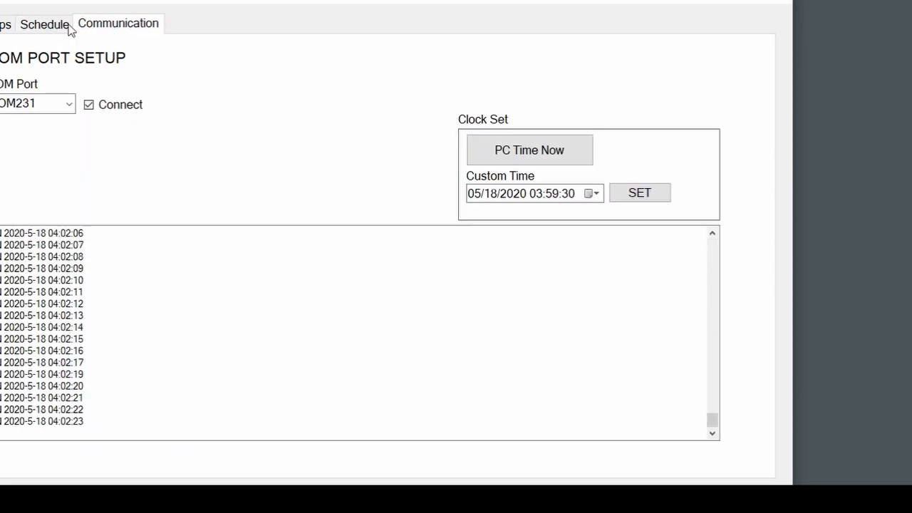
click(51, 25)
Step: Set the controller clock to the current PC time and check the date and time shown with the schedule
click(93, 26)
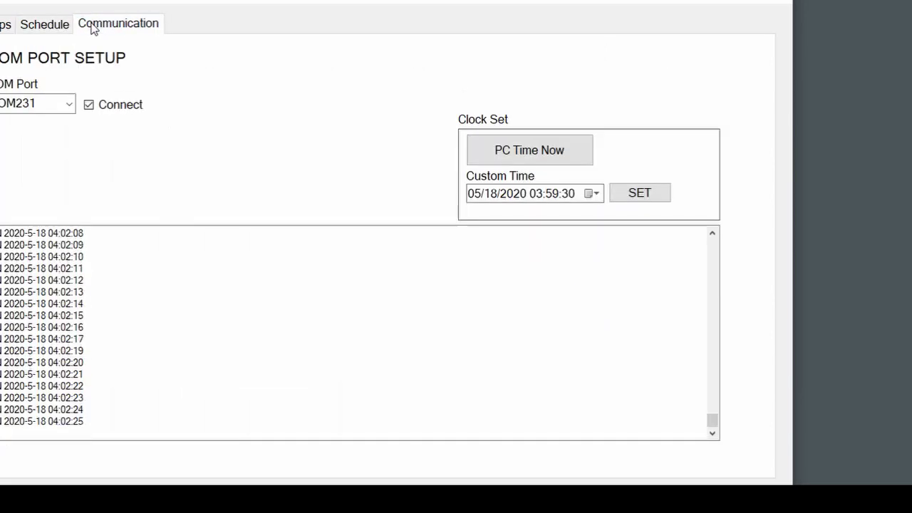
click(552, 155)
click(640, 194)
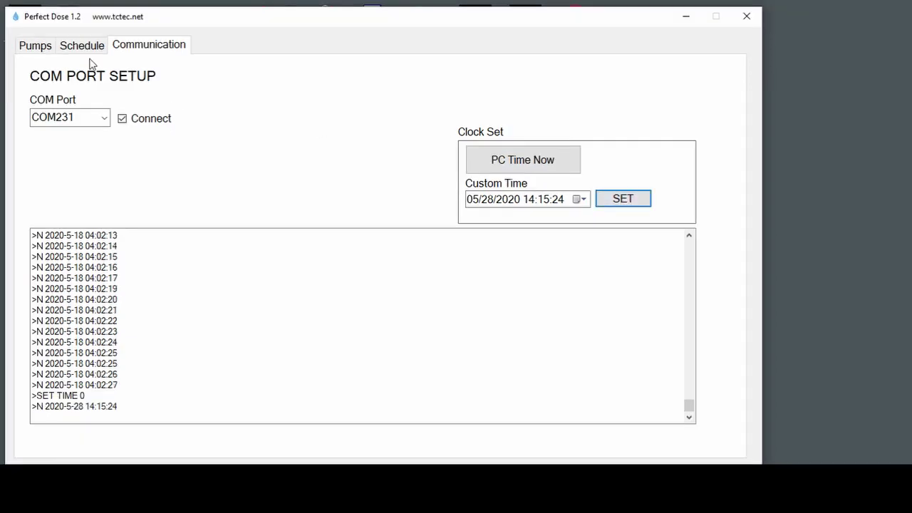
click(64, 47)
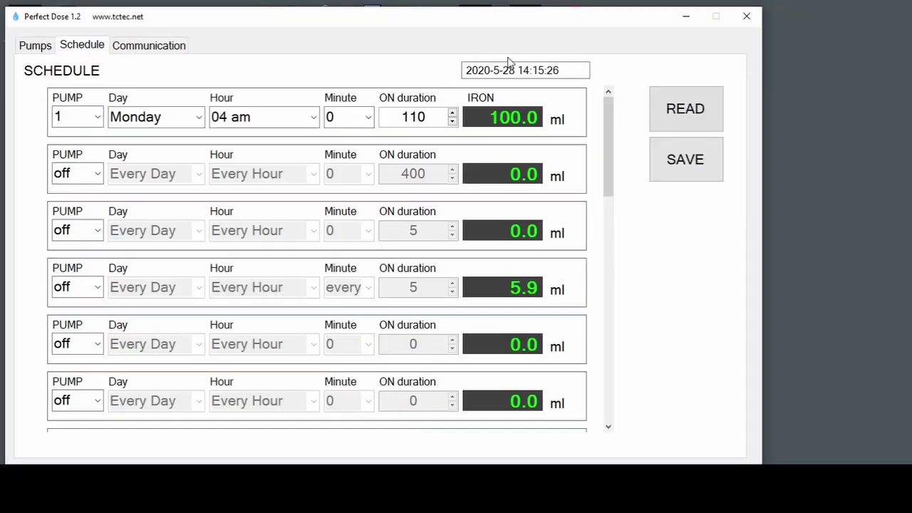
click(571, 72)
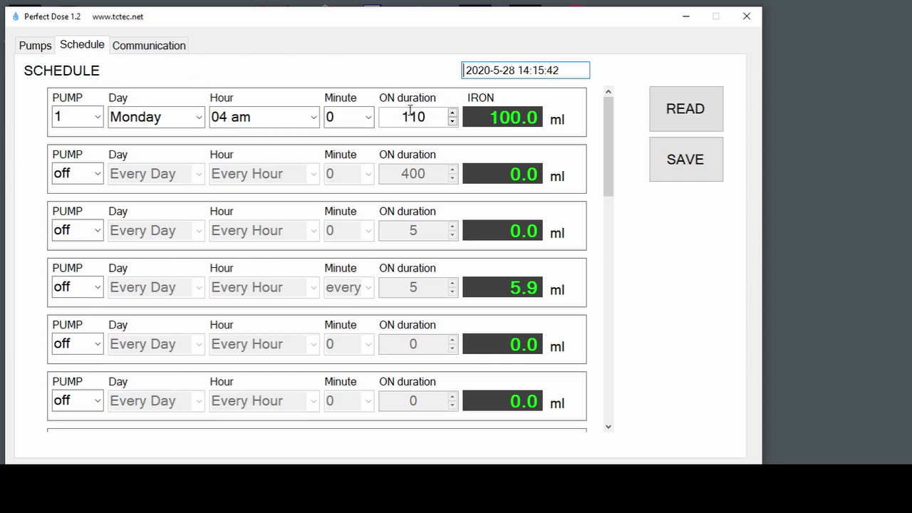
Step: Assign pump 1 to the second schedule entry and set its day to Sunday
drag(137, 24, 137, 23)
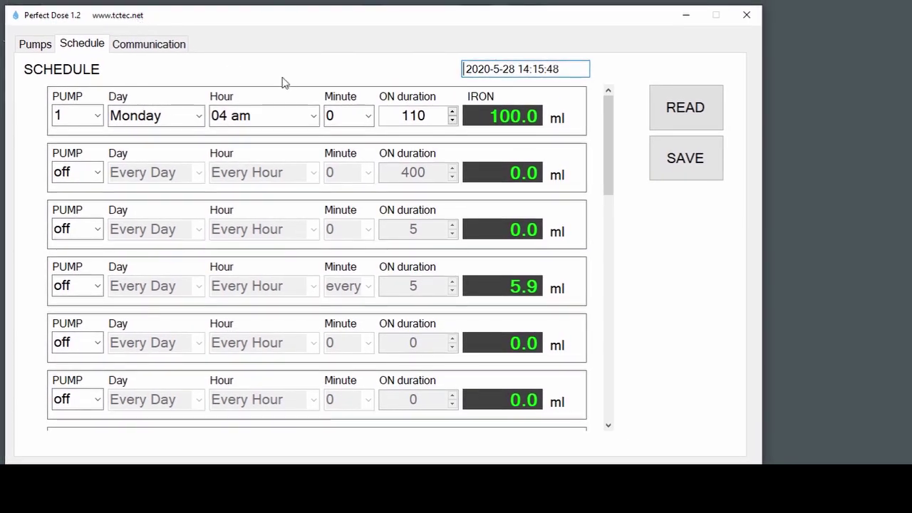
drag(610, 122, 615, 344)
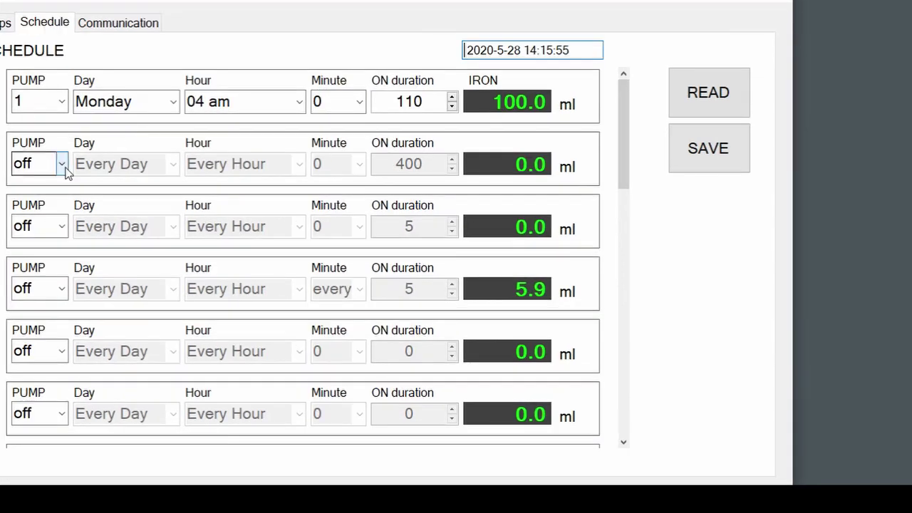
click(99, 179)
click(32, 206)
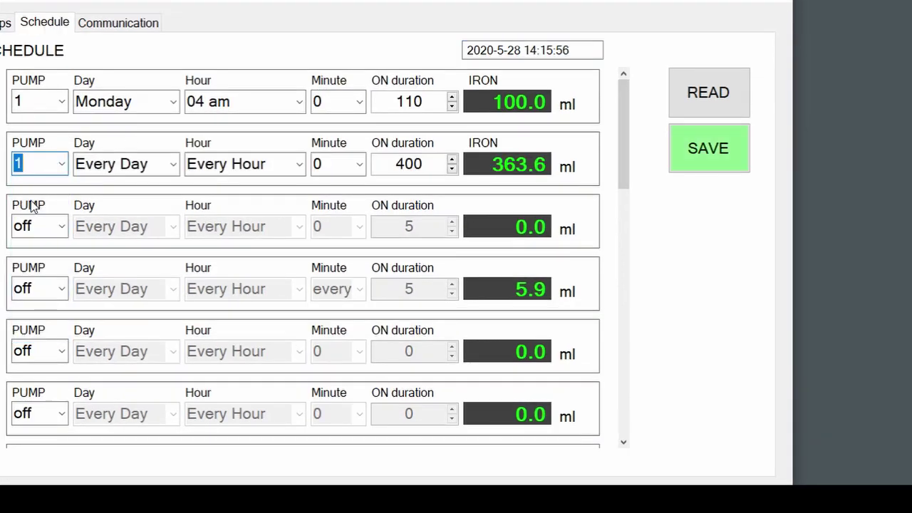
click(174, 164)
click(135, 205)
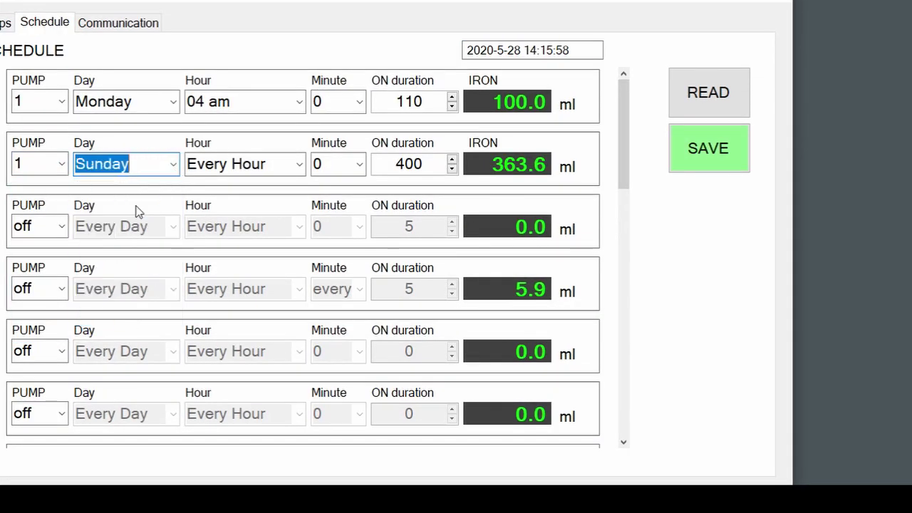
Step: Look through the hour options of the second schedule entry and reassign the entry to pump 3
click(299, 165)
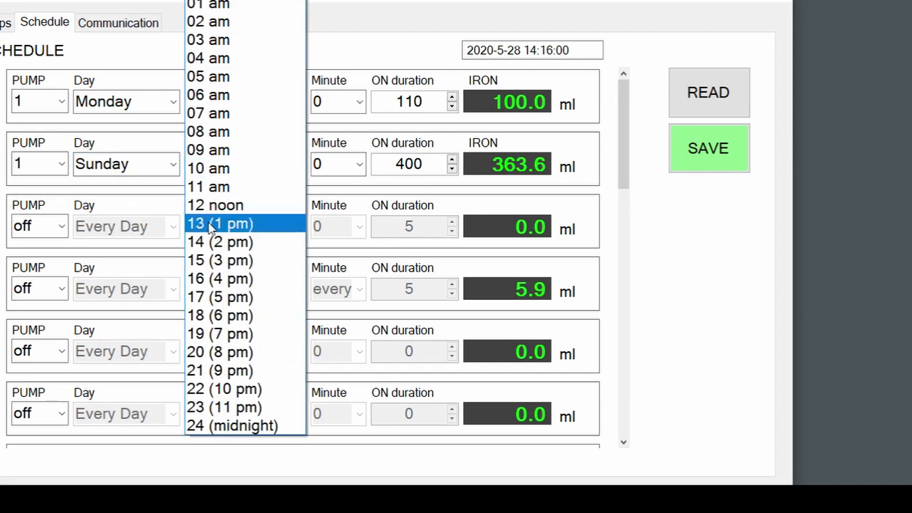
click(41, 163)
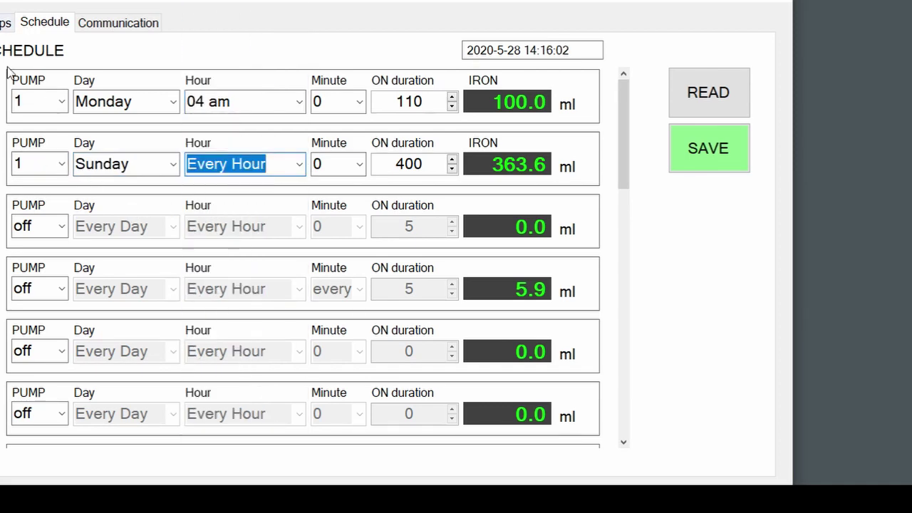
click(62, 163)
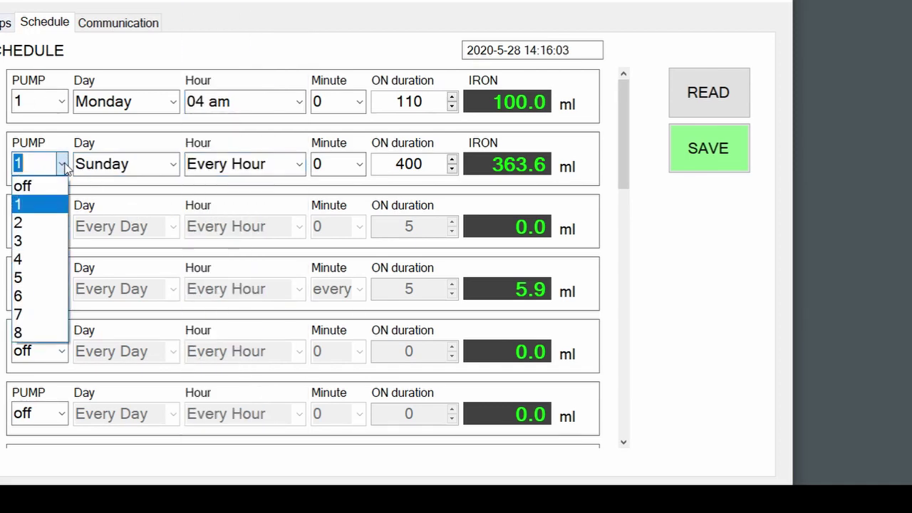
click(33, 235)
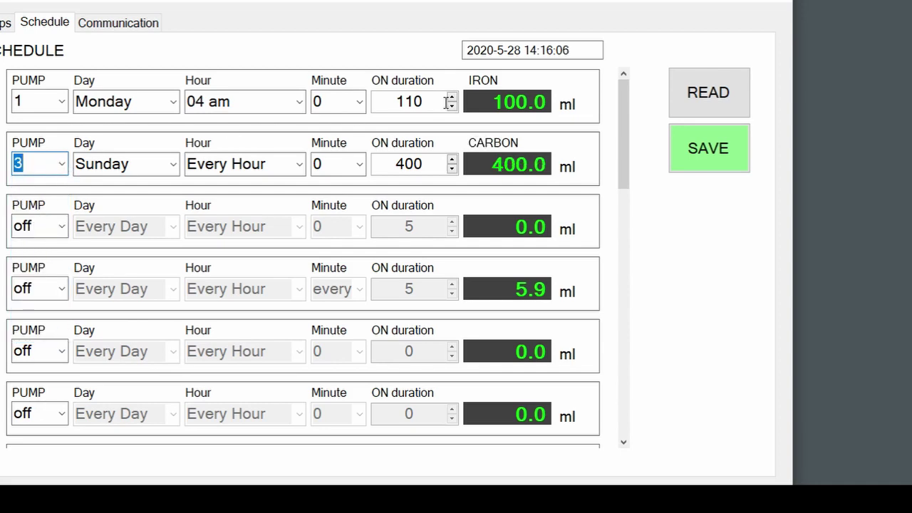
Step: Review the pump calibration, the dosing schedule and the clock settings
click(6, 22)
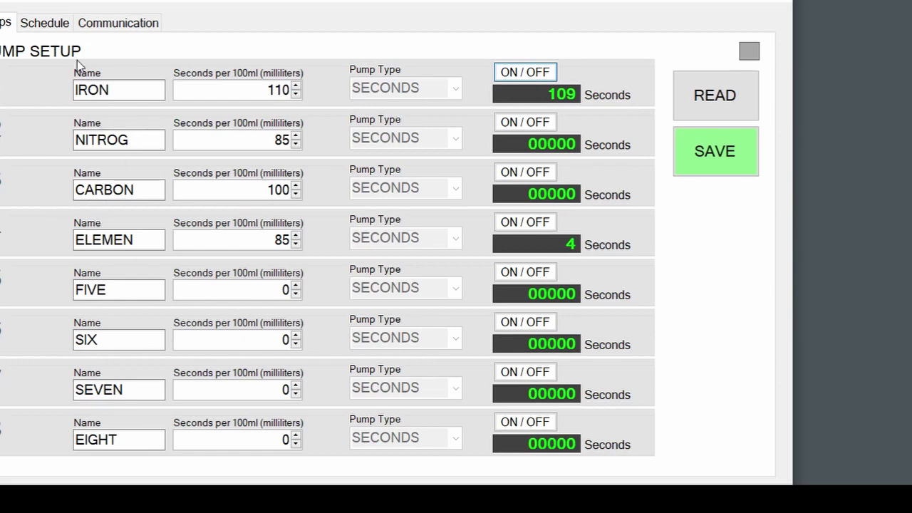
click(44, 26)
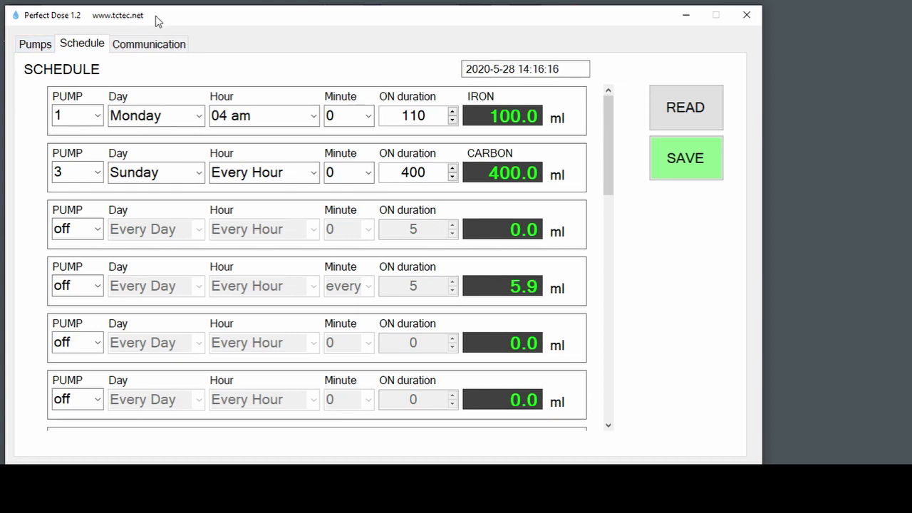
click(148, 47)
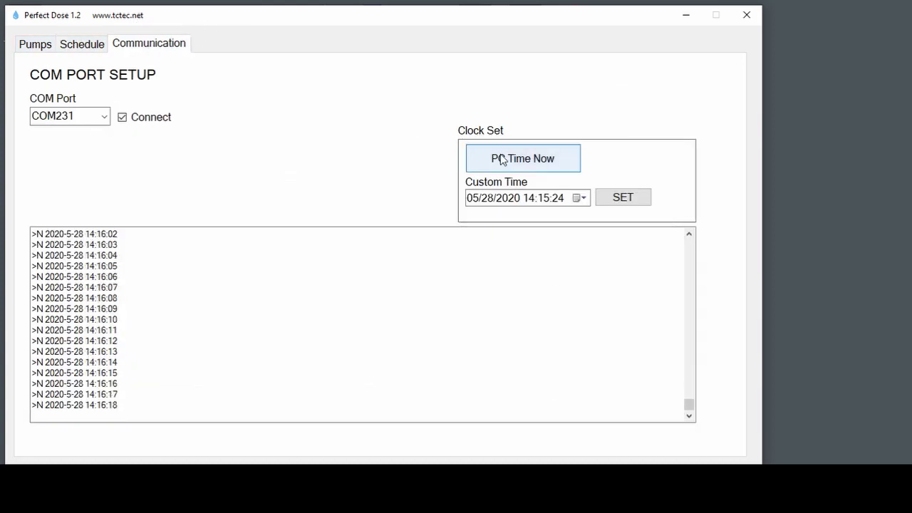